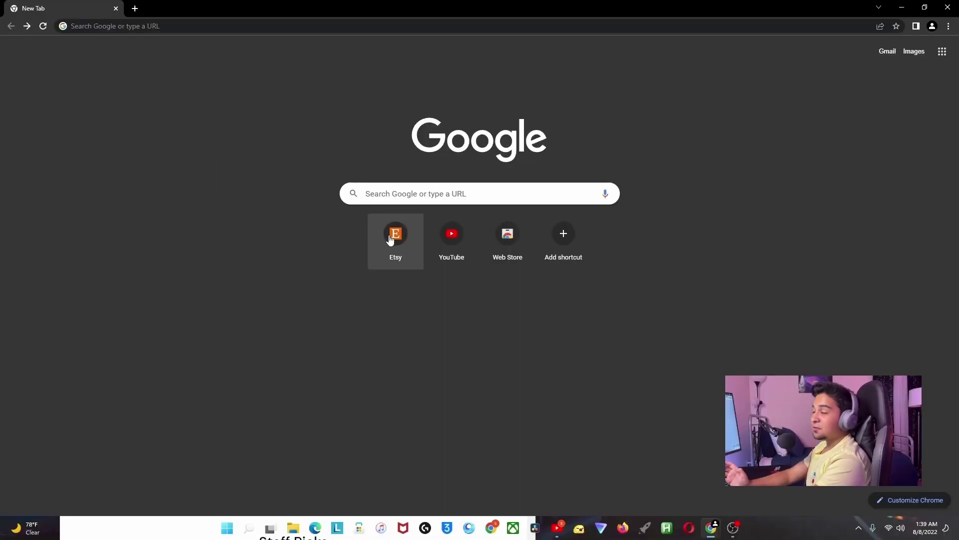
Step: Open Etsy from the New Tab page and browse the recommended custom t-shirt listings and collections
click(391, 239)
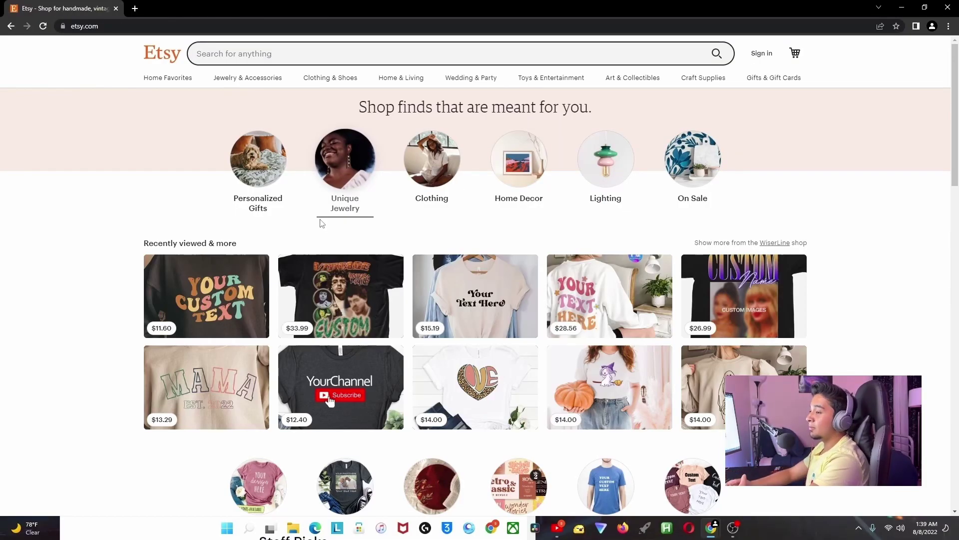
scroll(325, 223, down, 4)
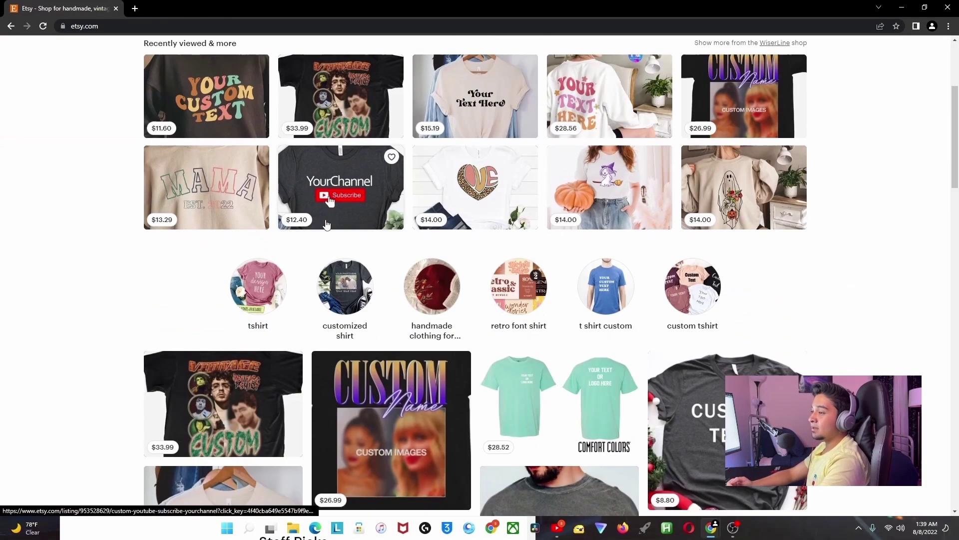
scroll(327, 223, down, 5)
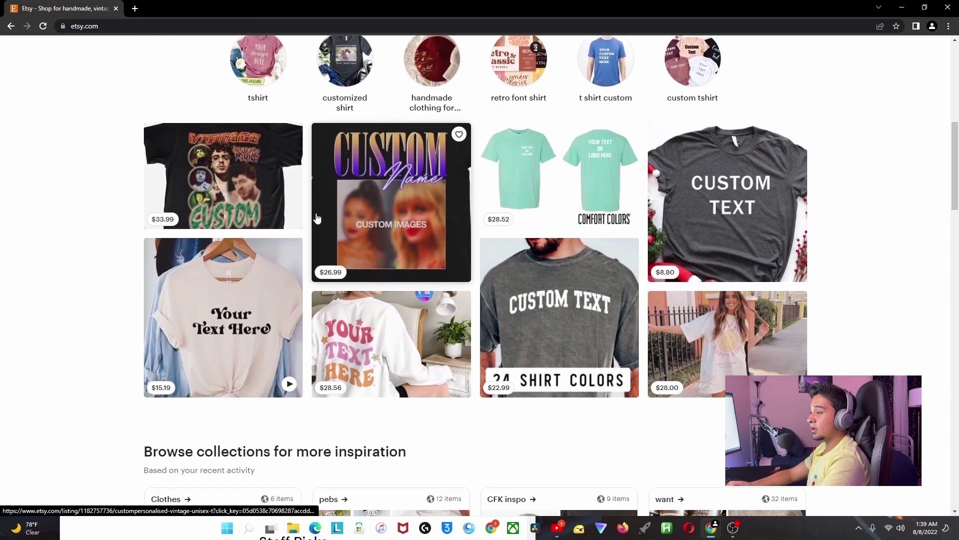
scroll(317, 218, down, 2)
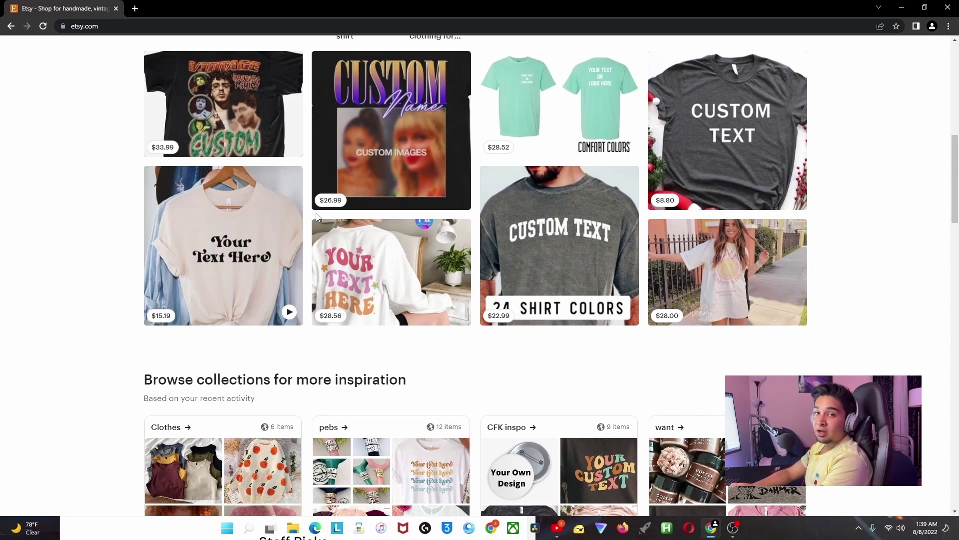
scroll(200, 180, up, 12)
scroll(77, 147, down, 8)
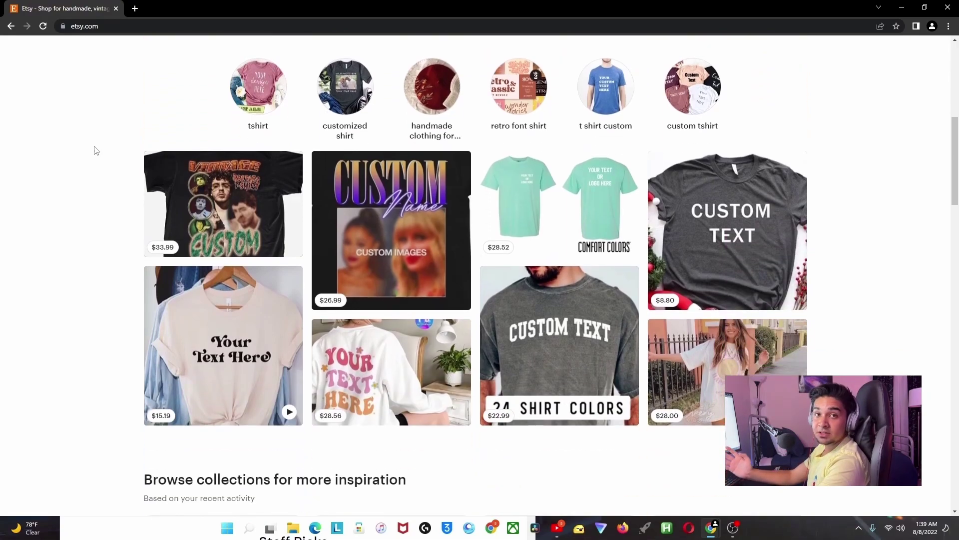
scroll(100, 150, down, 5)
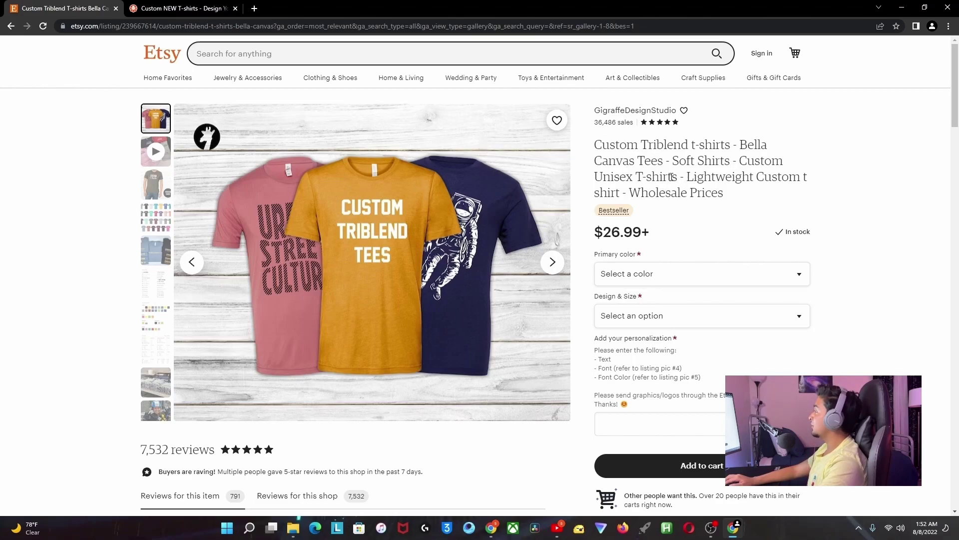
Step: Review the Custom Triblend t-shirt listing, clearing an accidental text selection
drag(594, 154, 639, 146)
click(746, 151)
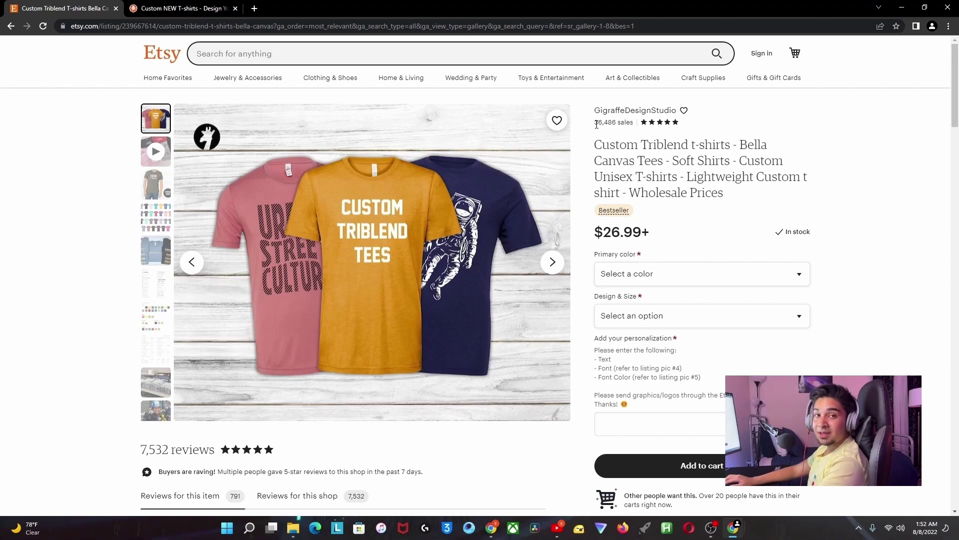
Step: Switch to Custom Ink and browse the NEW T-shirts catalogue
click(182, 8)
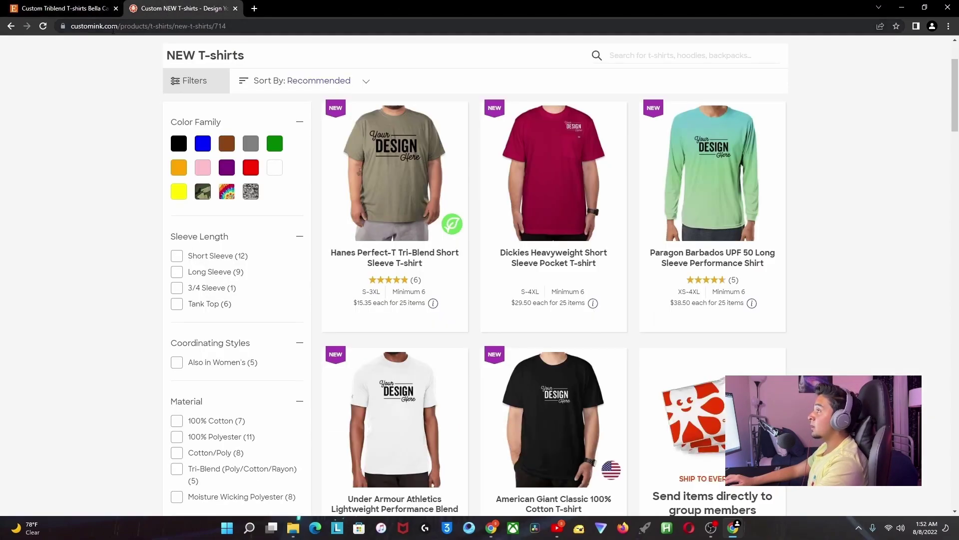
scroll(305, 132, up, 1)
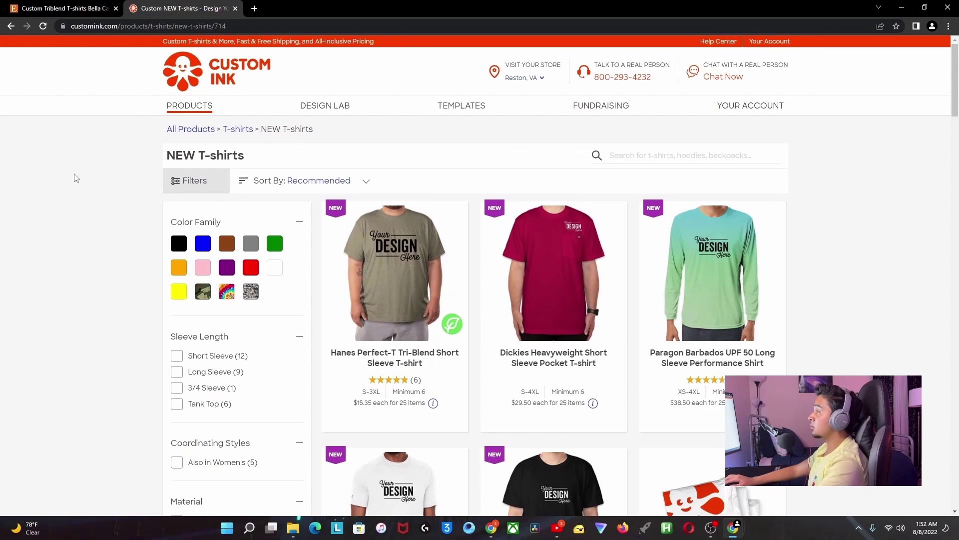
scroll(75, 178, down, 2)
scroll(334, 272, down, 1)
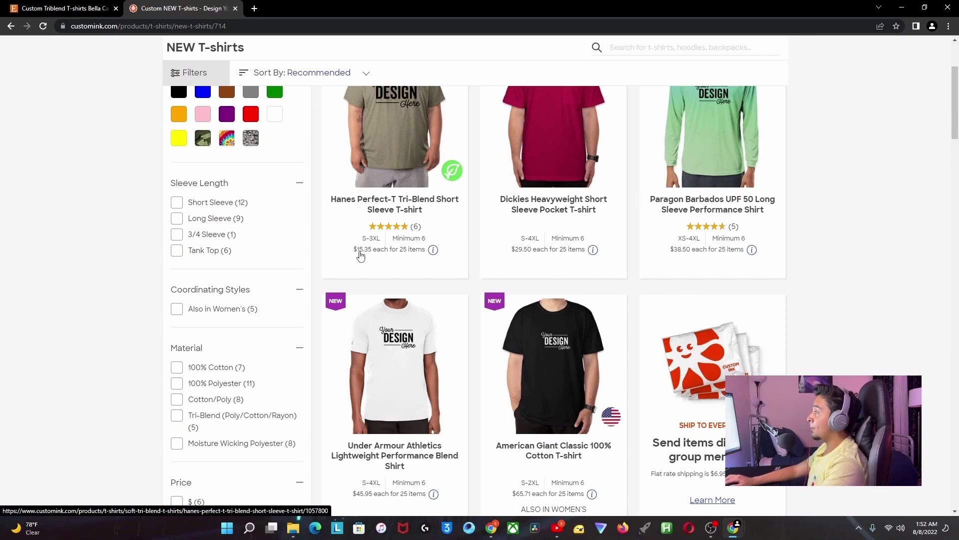
Step: Open the Hanes Perfect-T Tri-Blend tee, view its next photo, and compare it with the Etsy listing
click(415, 210)
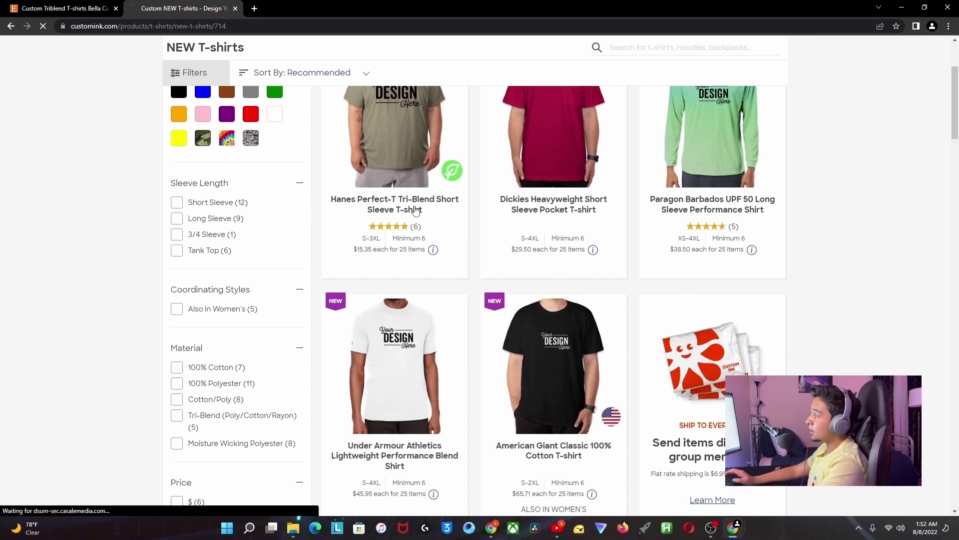
click(767, 280)
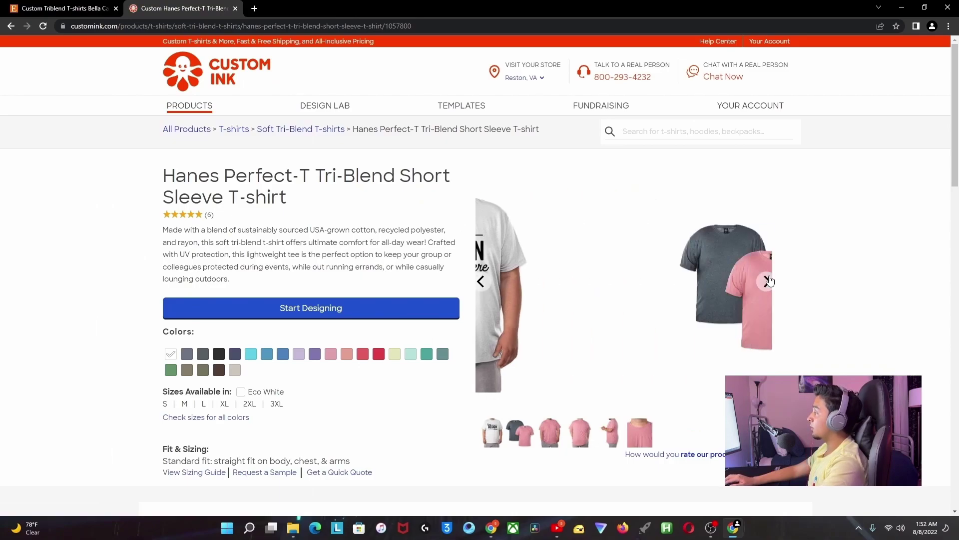
key(ctrl+Tab)
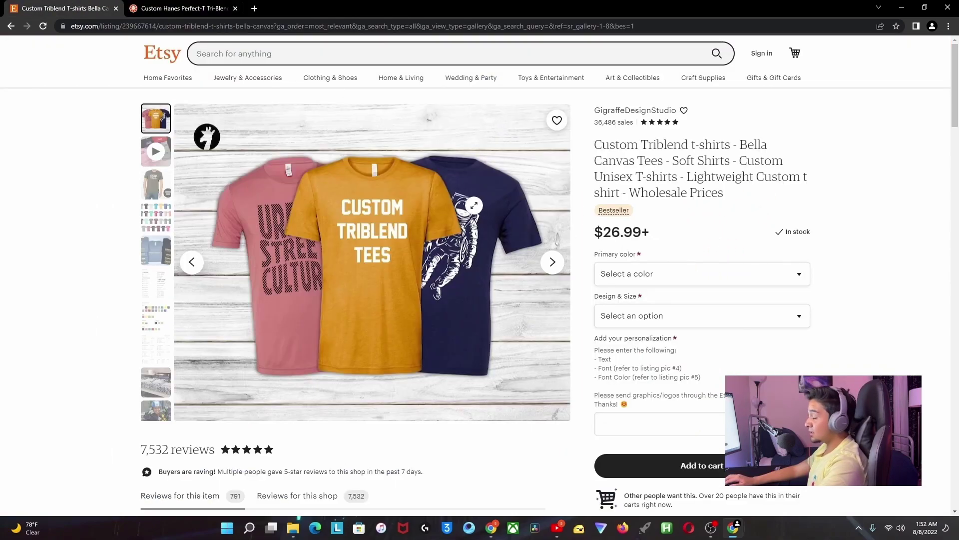
key(ctrl+Tab)
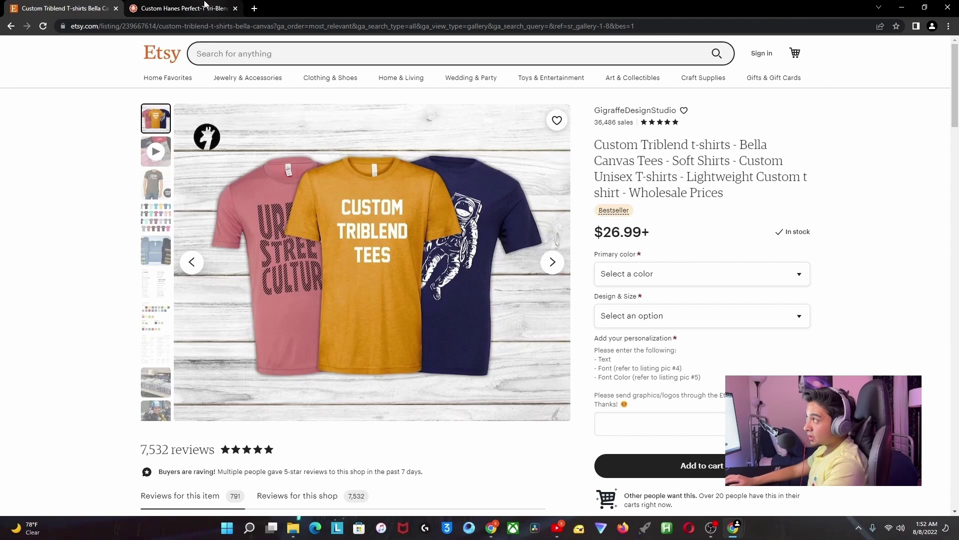
scroll(578, 294, down, 1)
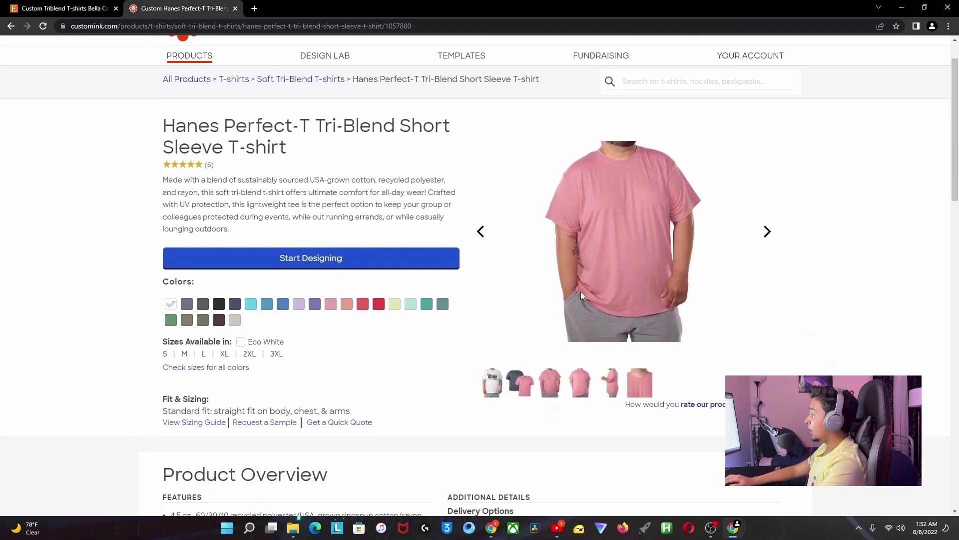
Step: Start designing the Hanes tri-blend tee in the Design Lab, flipping between it and the Etsy listing
click(367, 264)
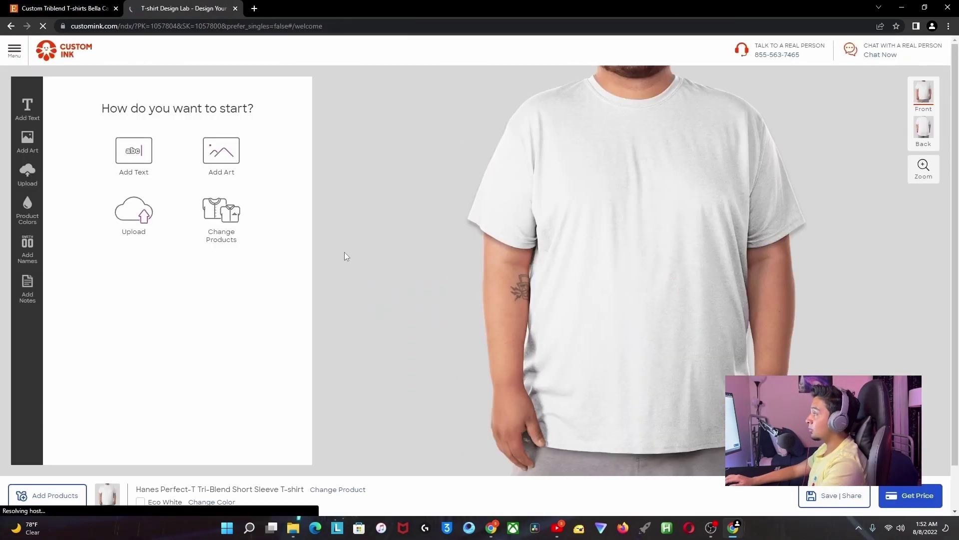
click(106, 7)
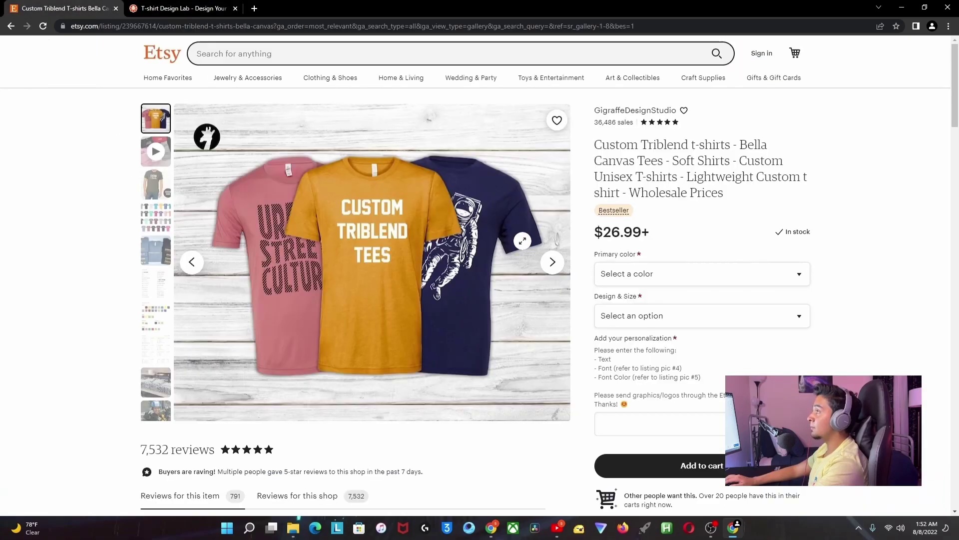
key(ctrl+Tab)
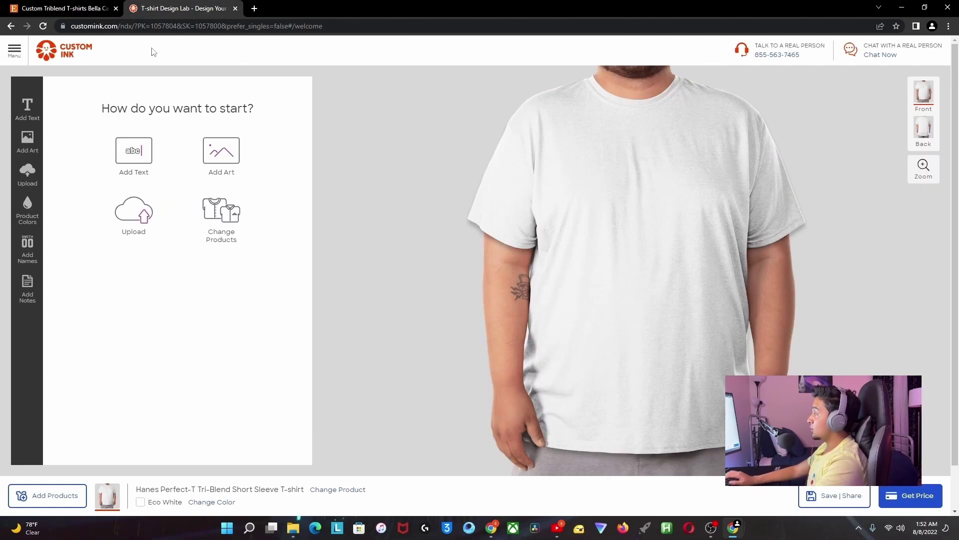
key(ctrl+Tab)
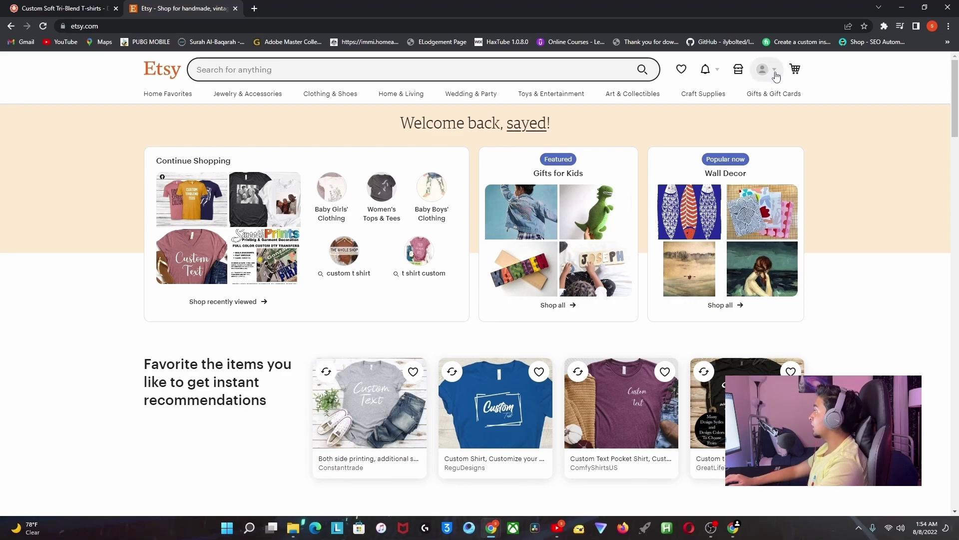
Step: Check the account menu, then go to Shop Manager to resume shop setup
click(775, 73)
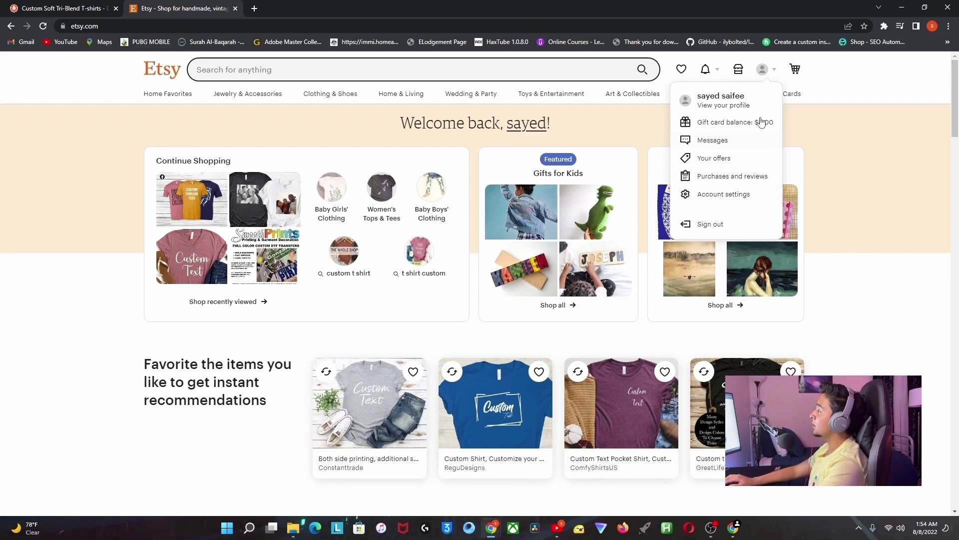
click(774, 76)
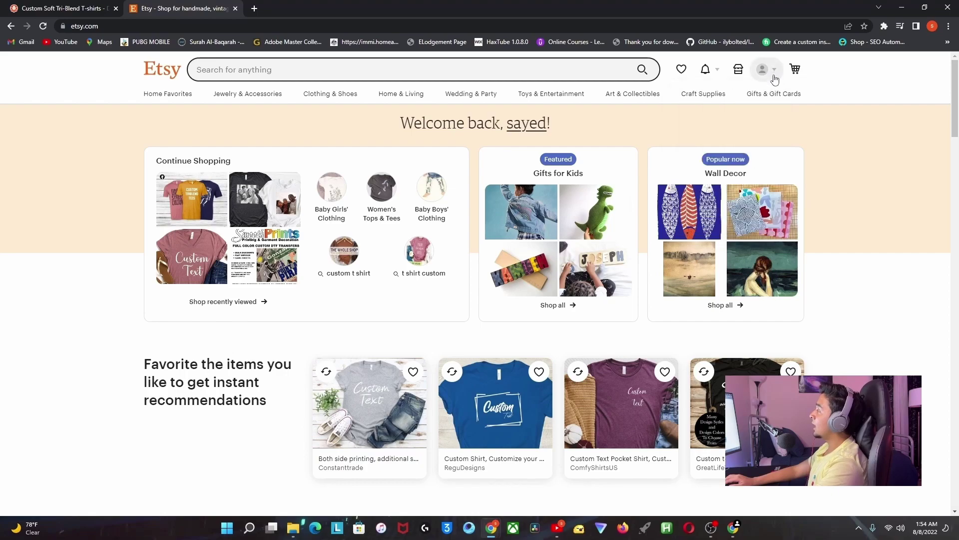
click(739, 74)
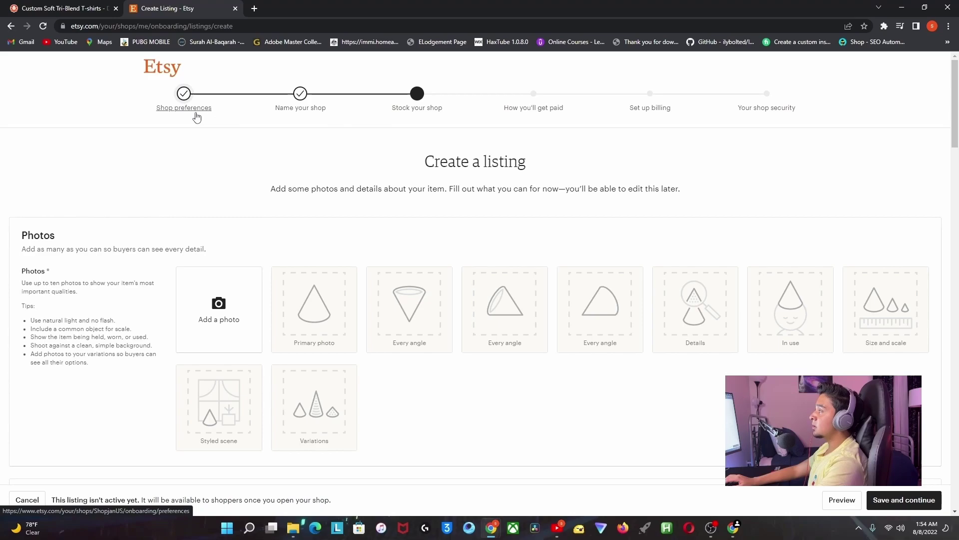
click(197, 116)
click(517, 84)
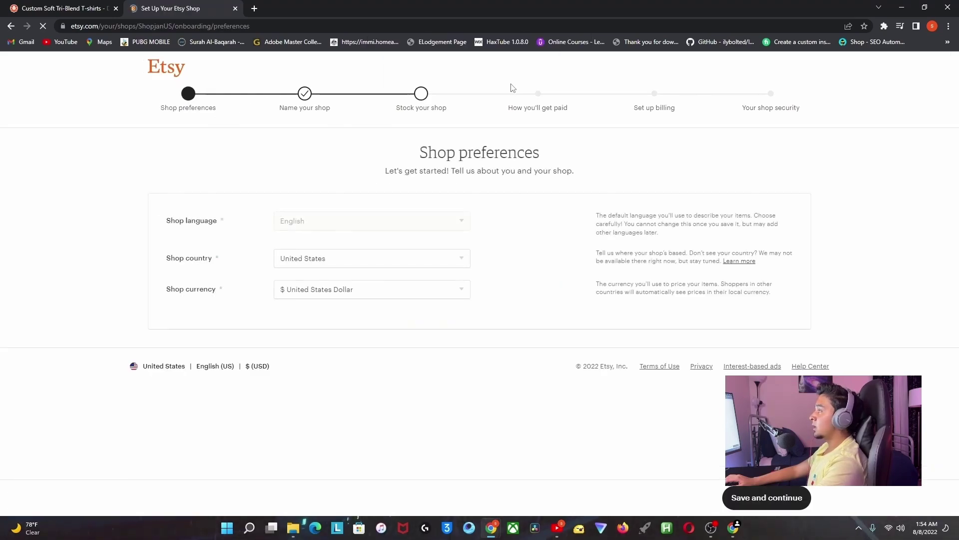
click(302, 108)
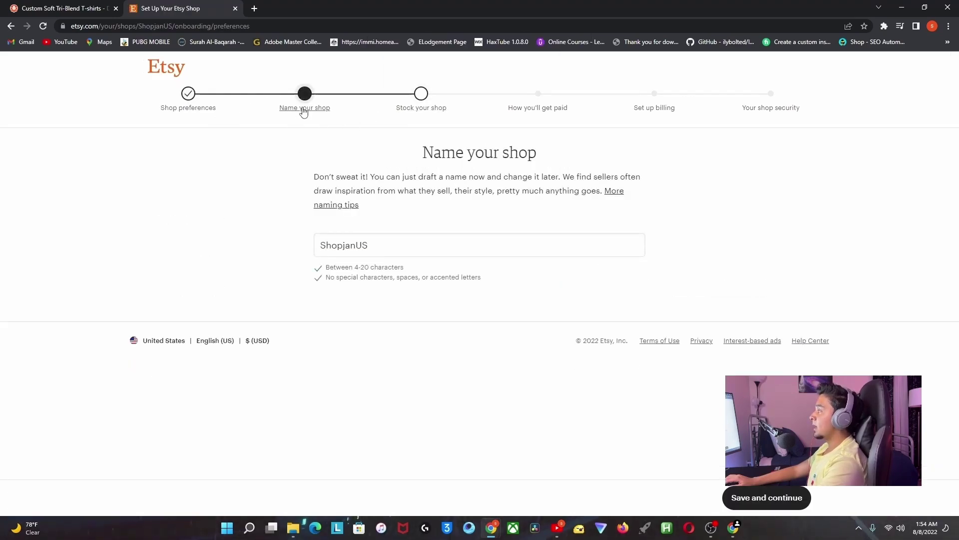
click(418, 110)
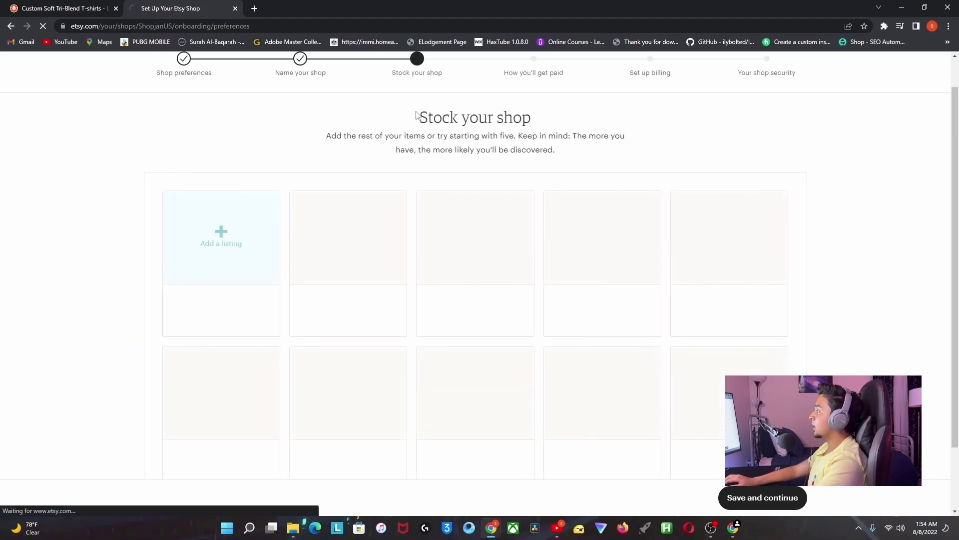
scroll(430, 134, down, 3)
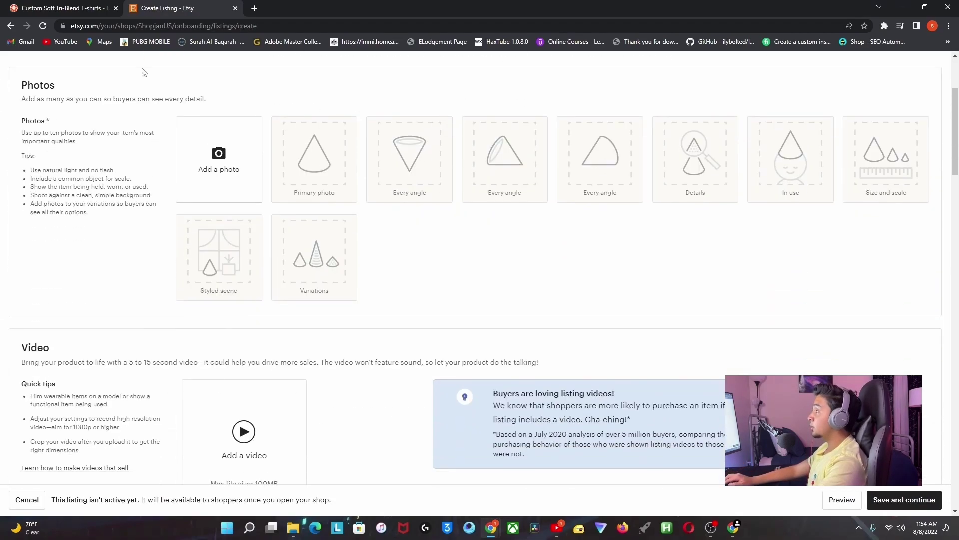
click(106, 6)
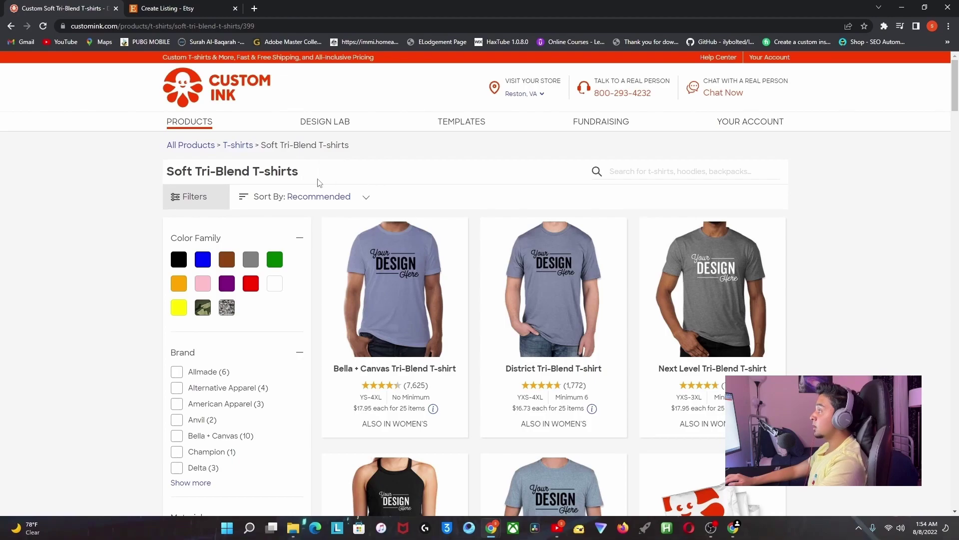
click(195, 6)
scroll(462, 232, down, 5)
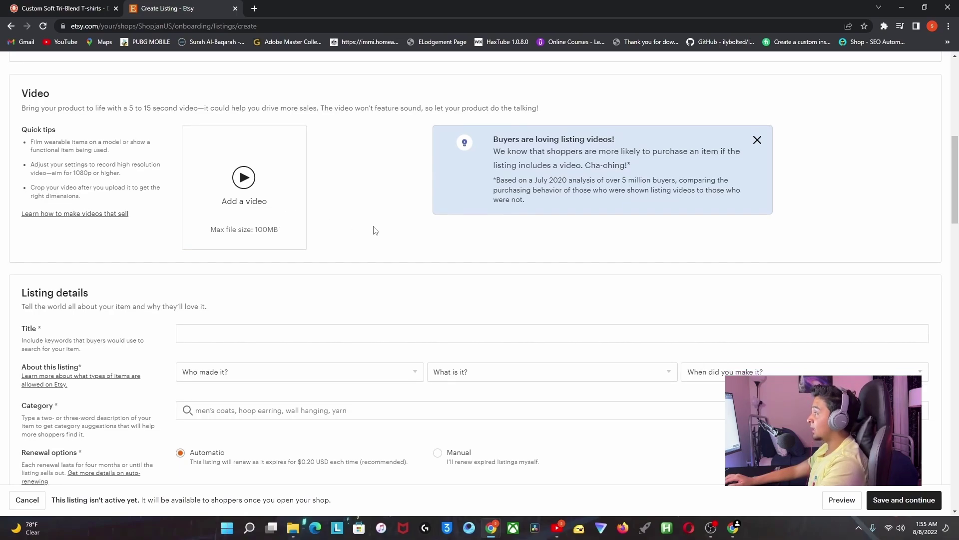
Step: Mark the listing as made by Another company or person, A finished product, Made To Order
scroll(320, 228, down, 3)
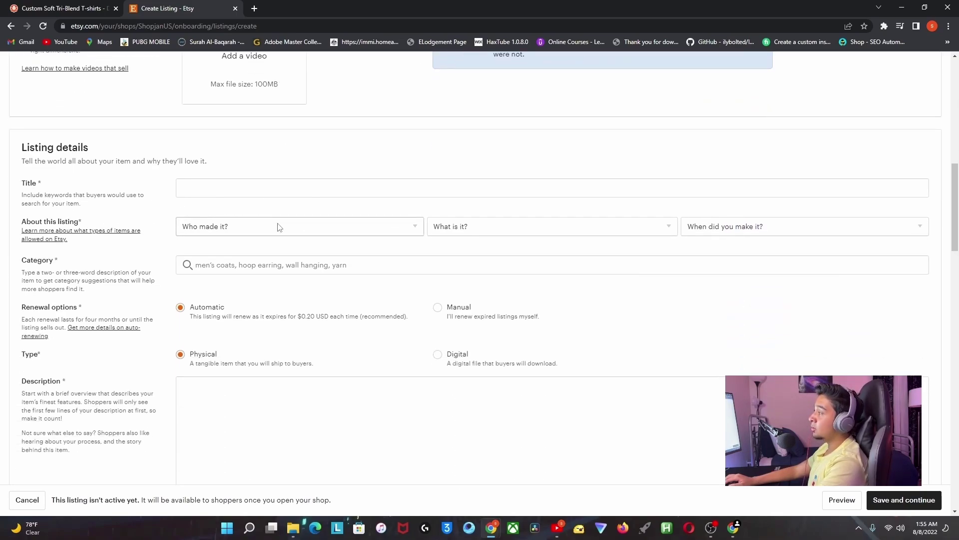
click(278, 227)
click(236, 276)
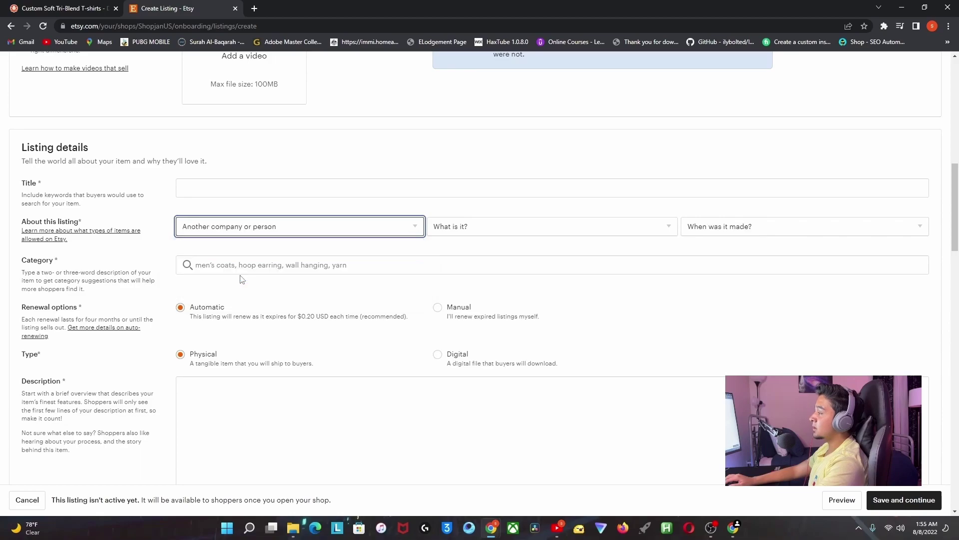
click(478, 227)
click(484, 258)
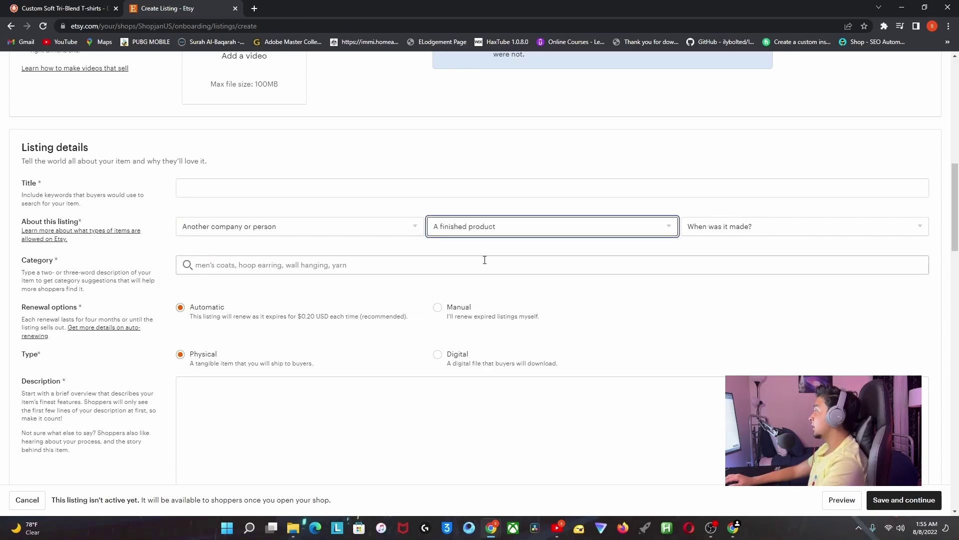
click(700, 229)
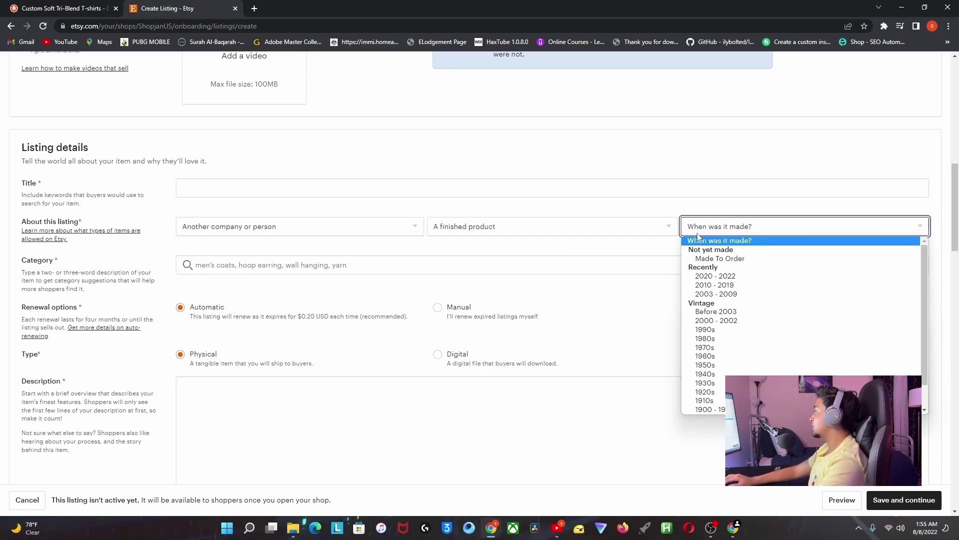
click(710, 260)
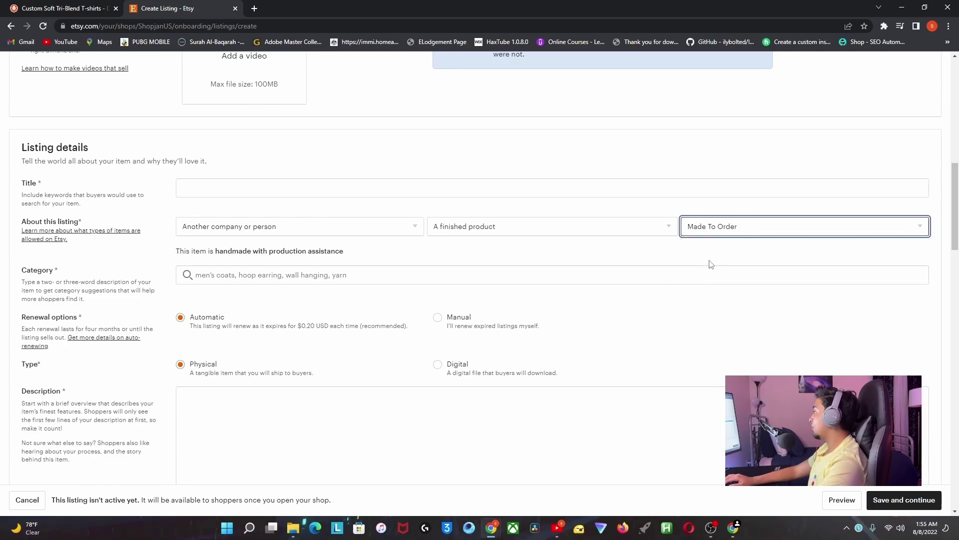
scroll(711, 258, down, 4)
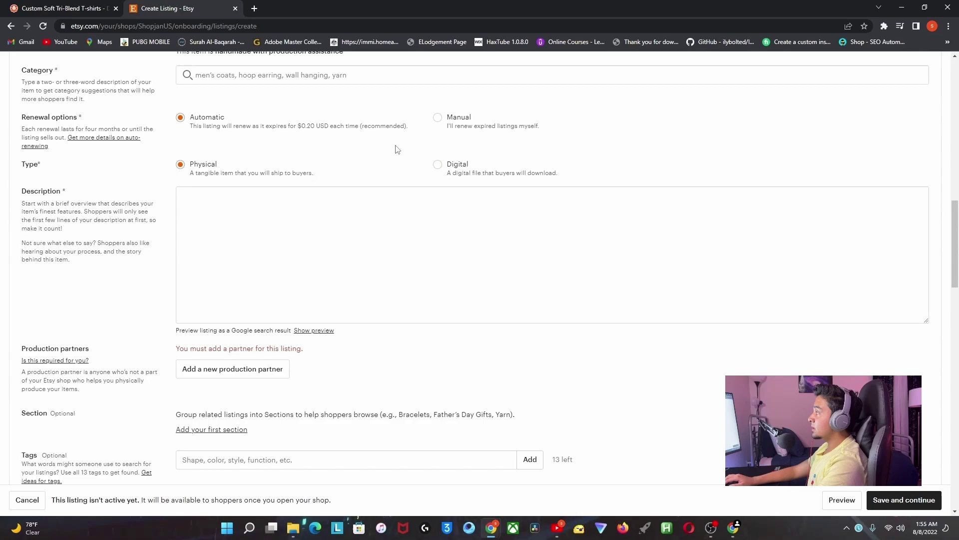
scroll(604, 210, down, 3)
scroll(677, 234, down, 7)
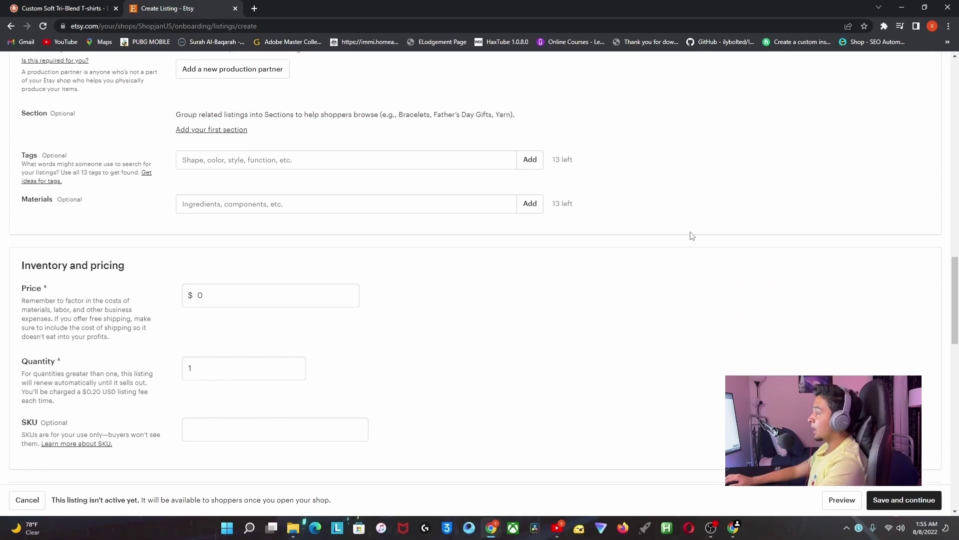
scroll(694, 237, up, 2)
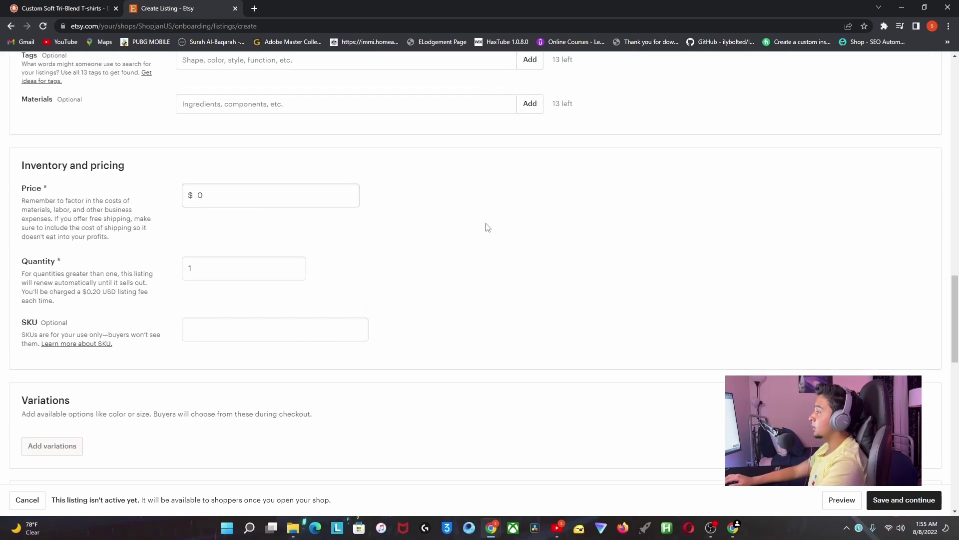
scroll(442, 248, down, 6)
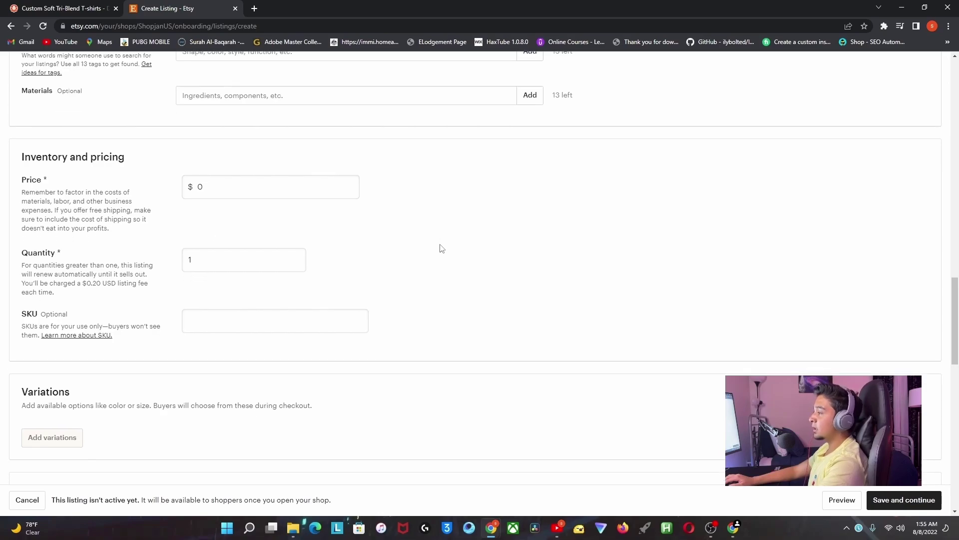
scroll(450, 275, up, 20)
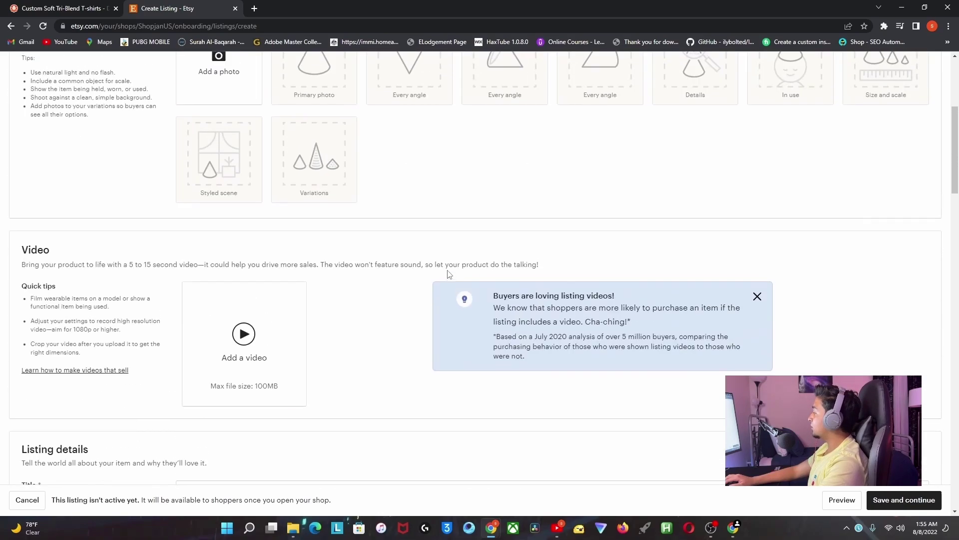
Step: Save and preview the draft listing, then bring the Custom Ink Soft Tri-Blend T-shirts page forward
click(891, 501)
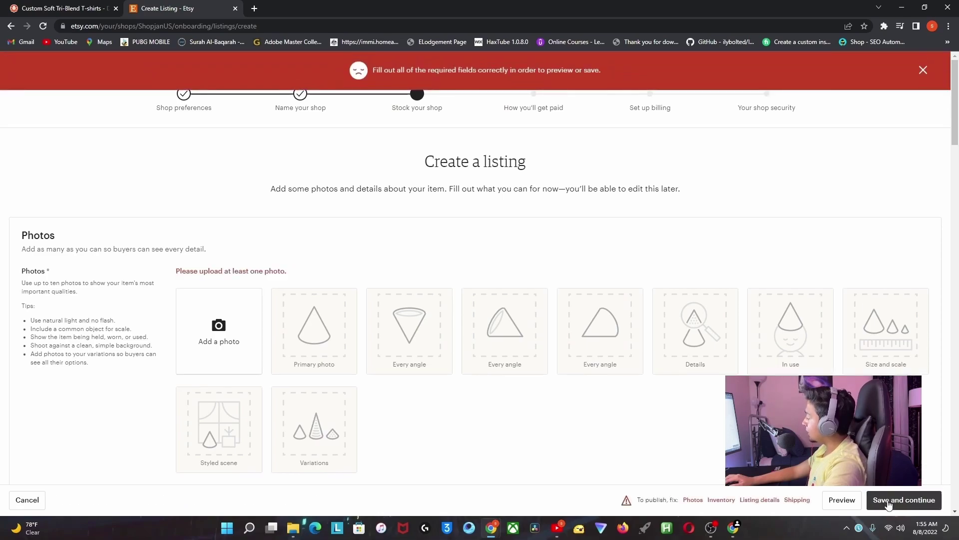
click(840, 501)
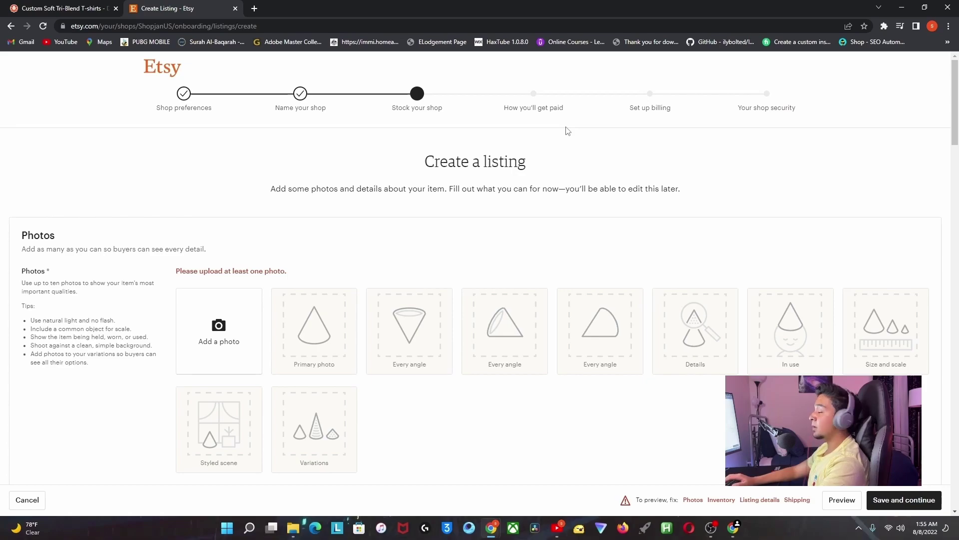
drag(624, 108, 676, 113)
click(697, 123)
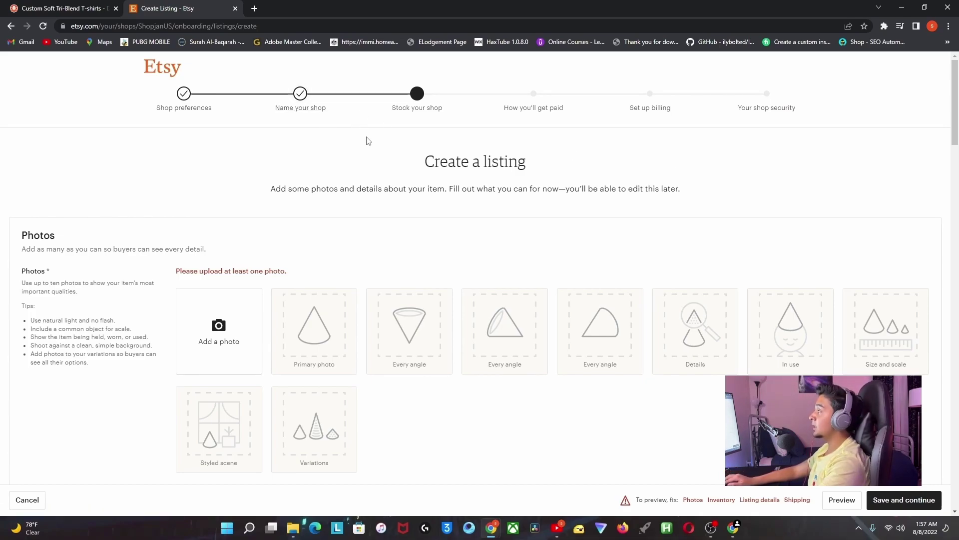
click(79, 12)
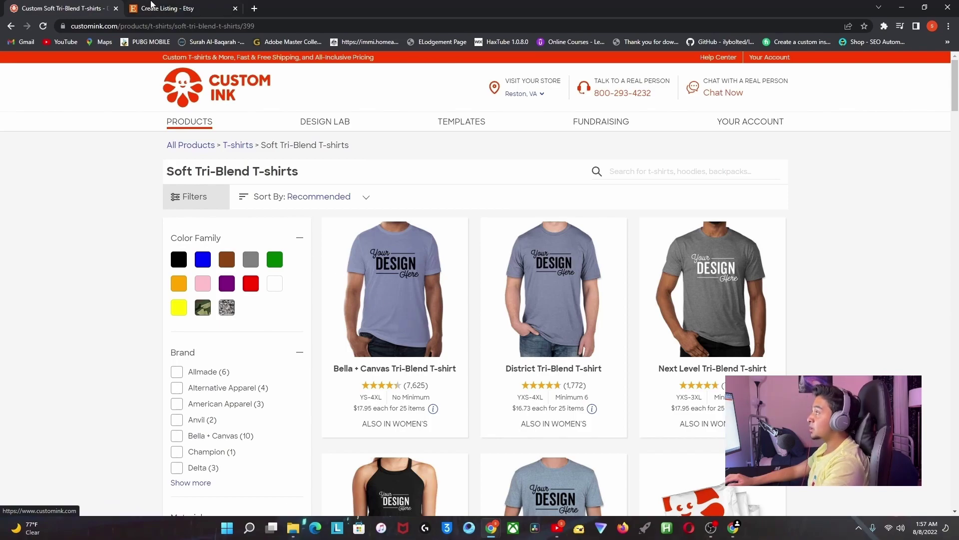
Step: Return to the Etsy Create a listing form
key(ctrl+Tab)
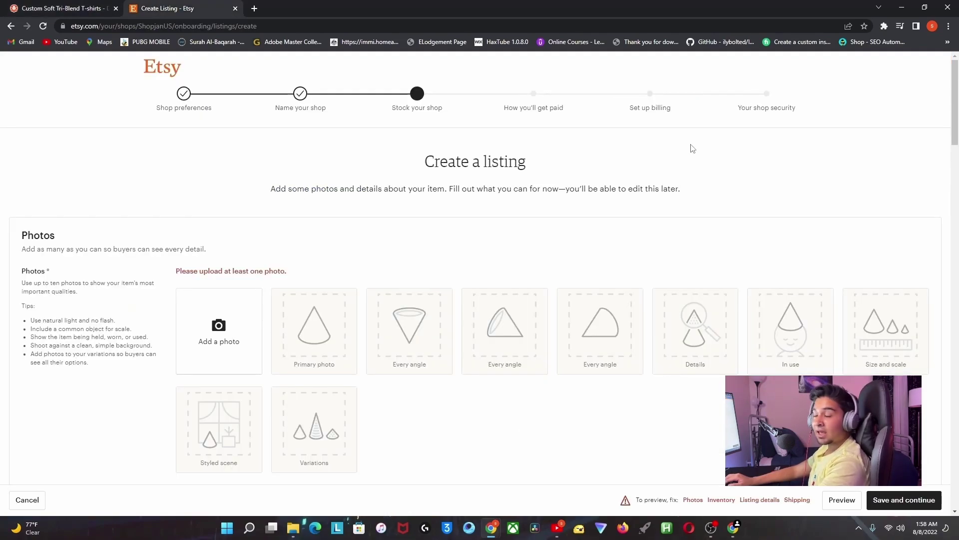